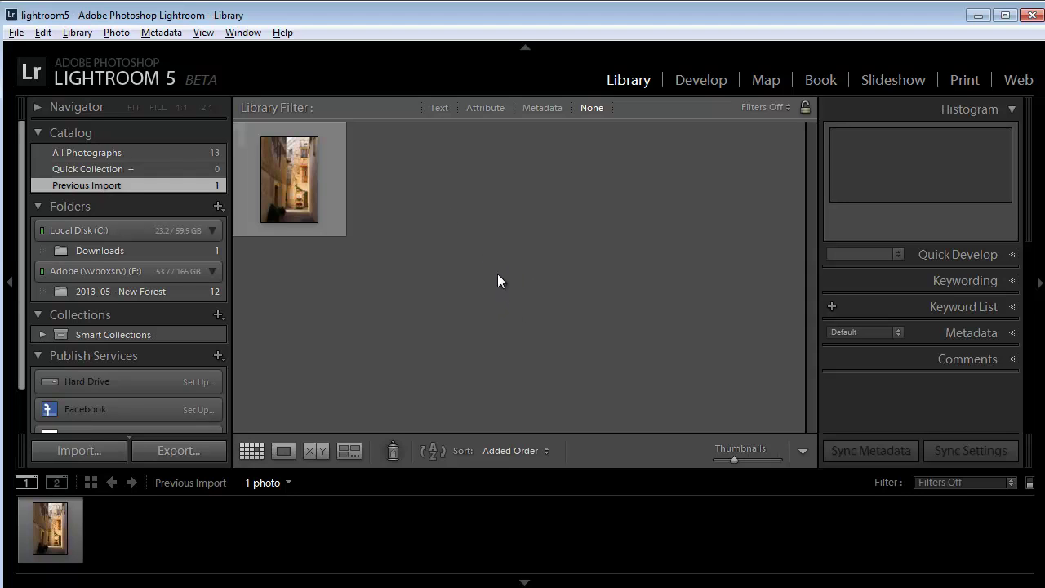
# Open malta.jpg in the Develop module and hide the filmstrip and the module picker.
pyautogui.click(292, 181)
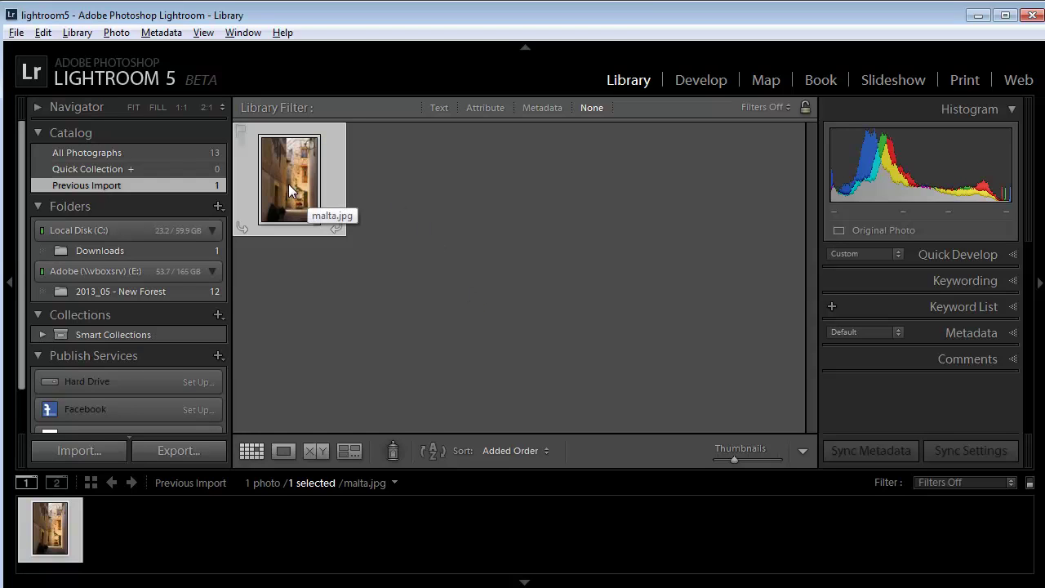
pyautogui.click(694, 83)
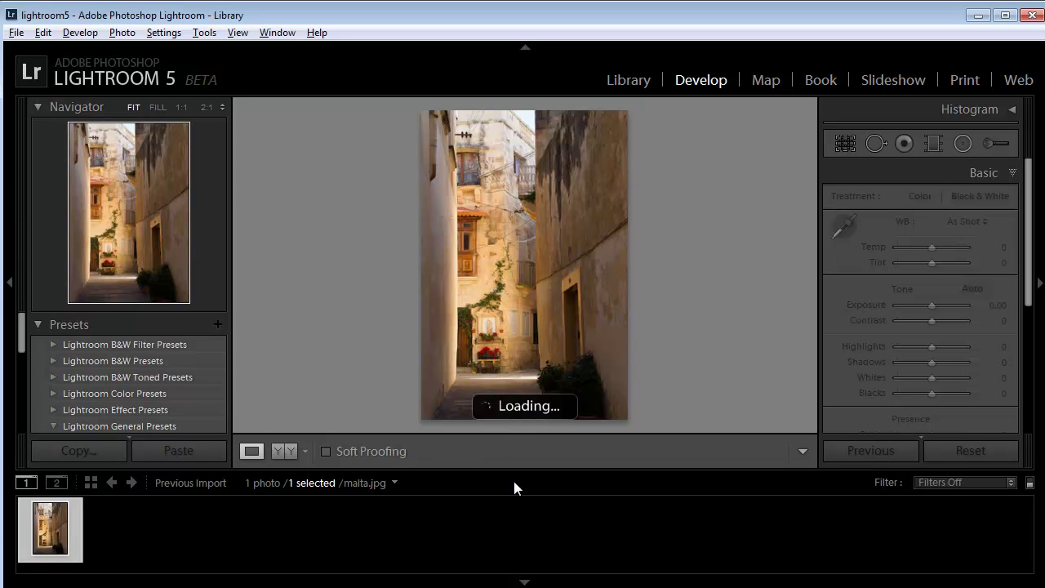
pyautogui.click(524, 583)
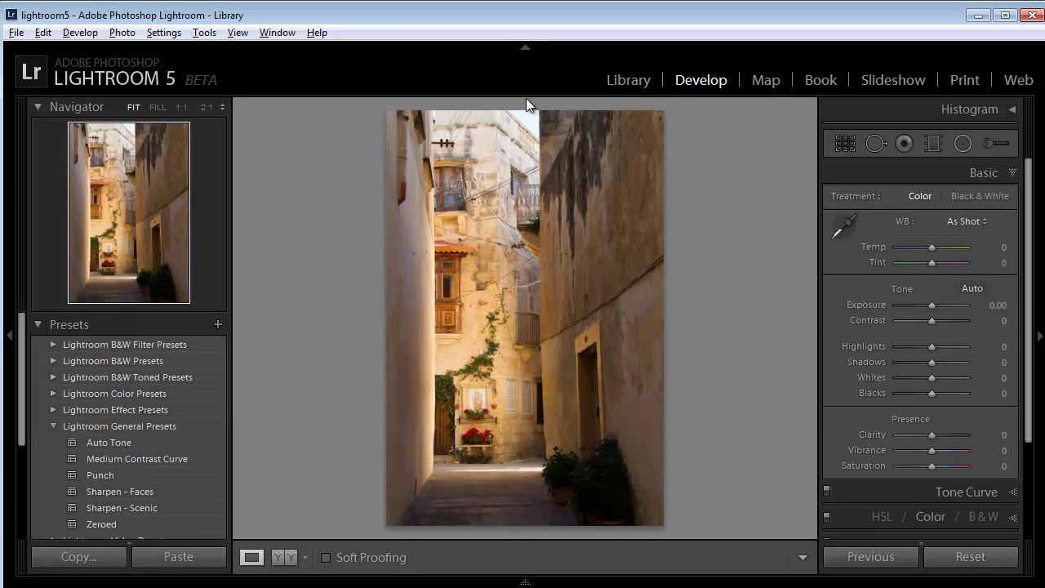
pyautogui.click(524, 48)
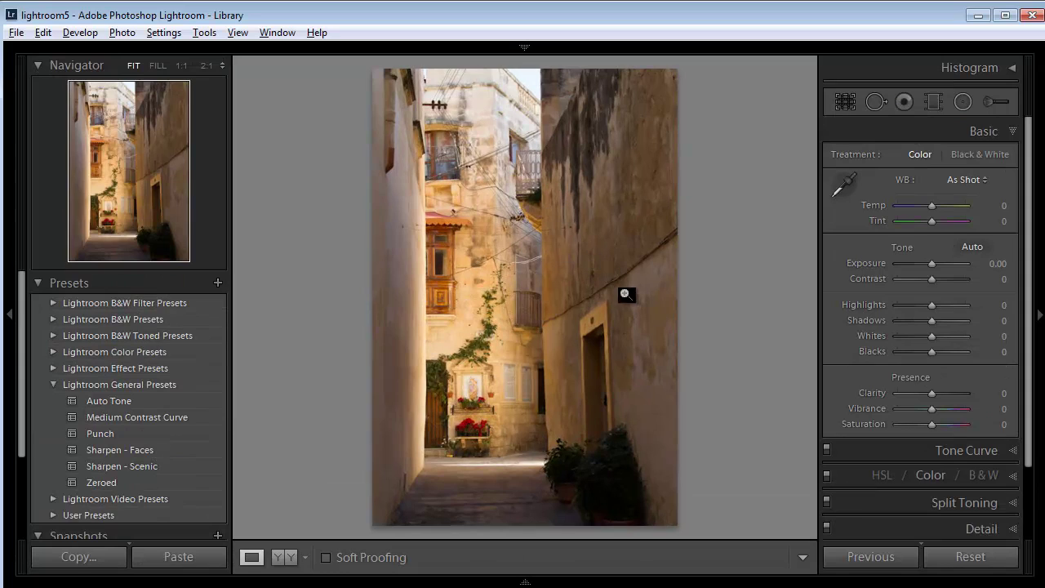
# Activate the Spot Removal tool in Clone mode with the photo at 1:1 zoom.
pyautogui.click(876, 100)
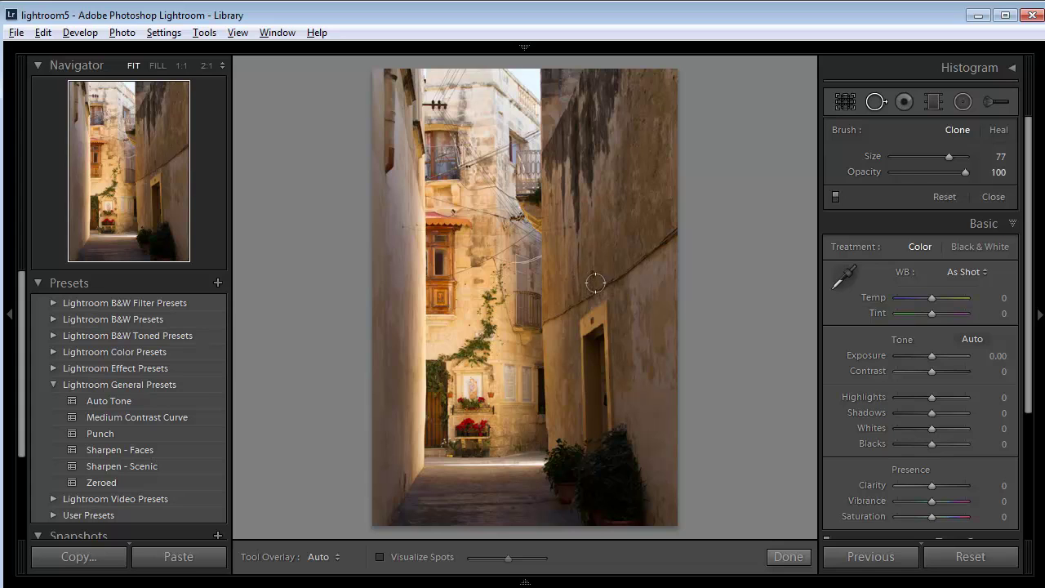
pyautogui.click(181, 65)
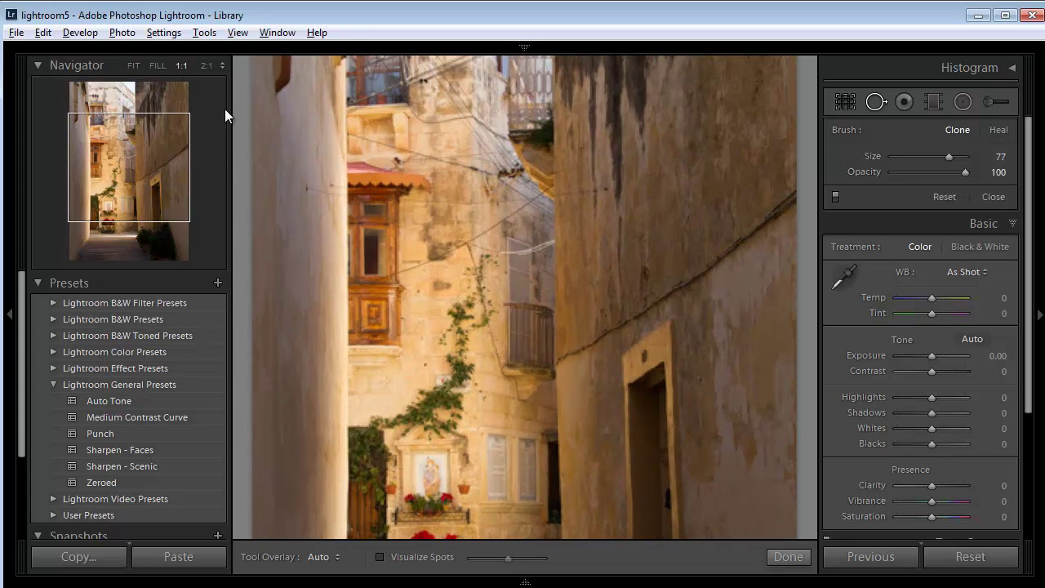
# Try to clone out the cable on the right-hand wall with separate circular spots, and reset all the spot edits.
pyautogui.click(734, 248)
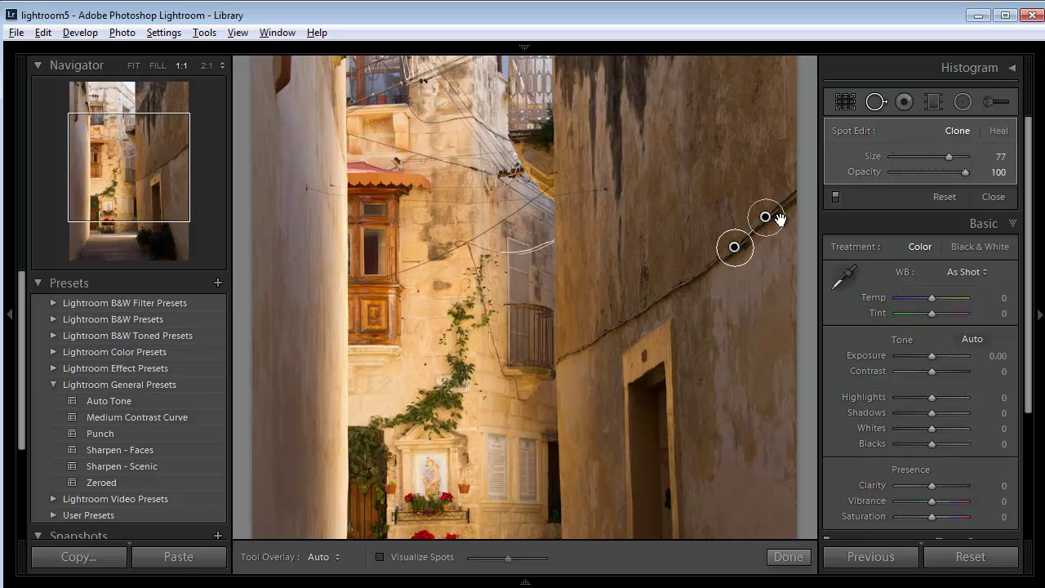
pyautogui.moveTo(774, 216); pyautogui.dragTo(710, 203)
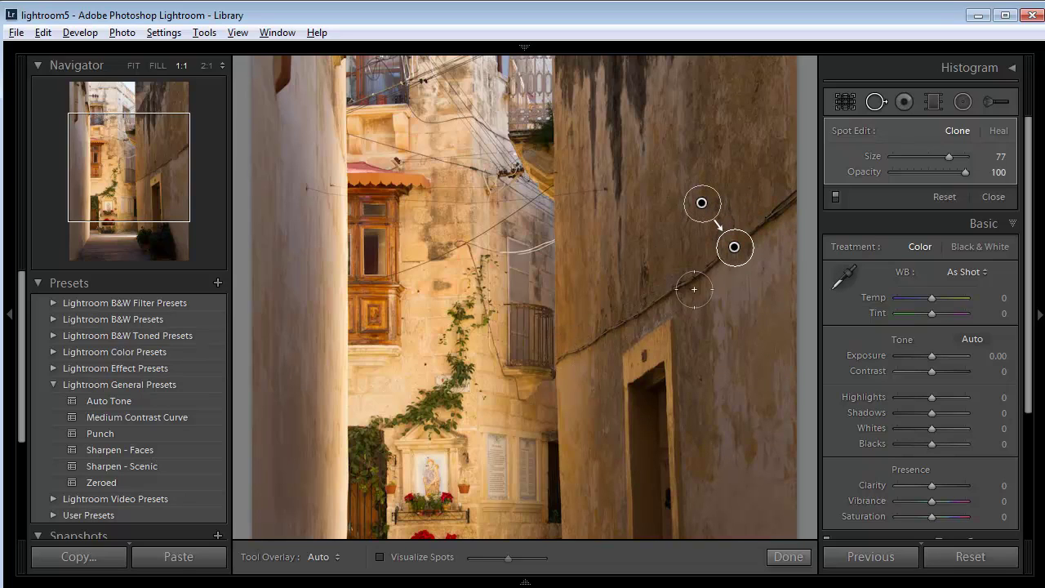
pyautogui.click(759, 233)
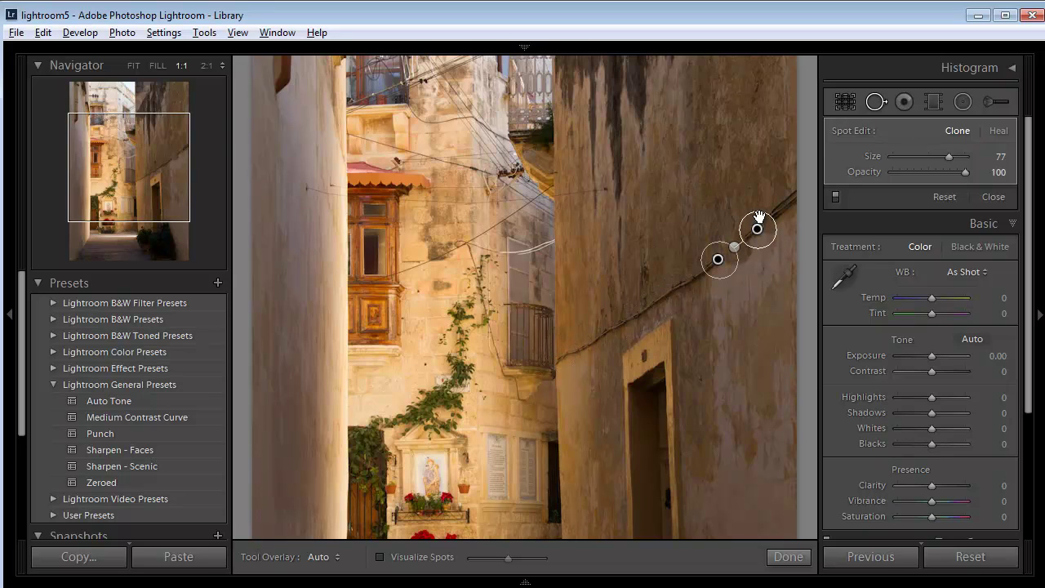
pyautogui.moveTo(759, 231); pyautogui.dragTo(718, 191)
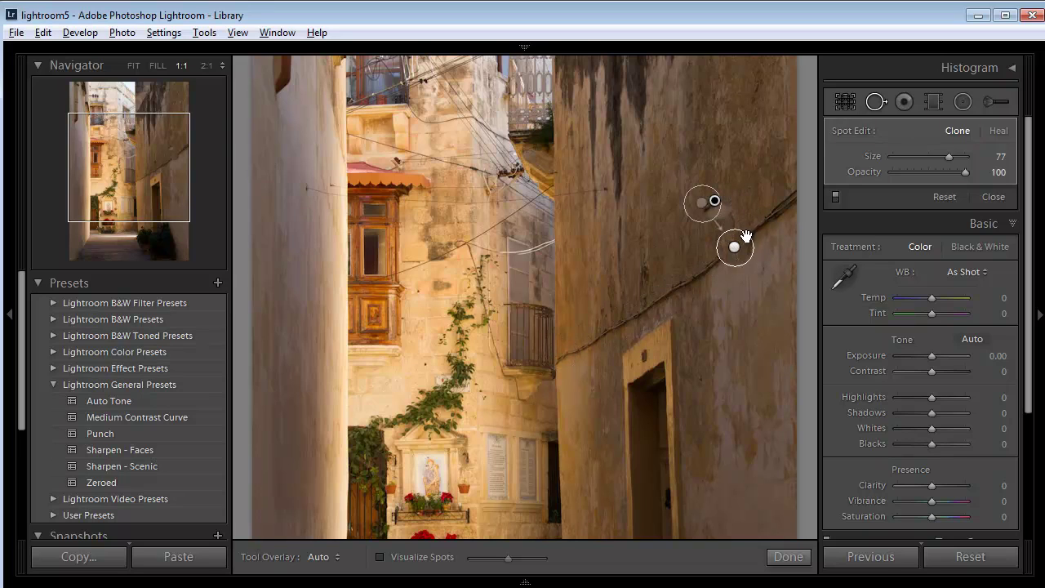
pyautogui.moveTo(752, 232); pyautogui.dragTo(748, 189)
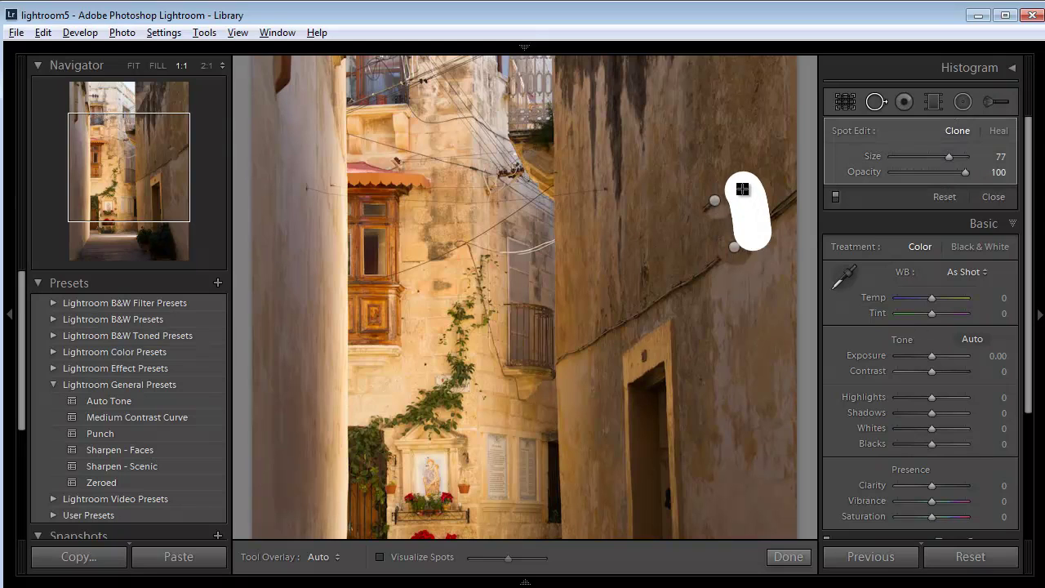
pyautogui.hotkey('ctrl', 'z')
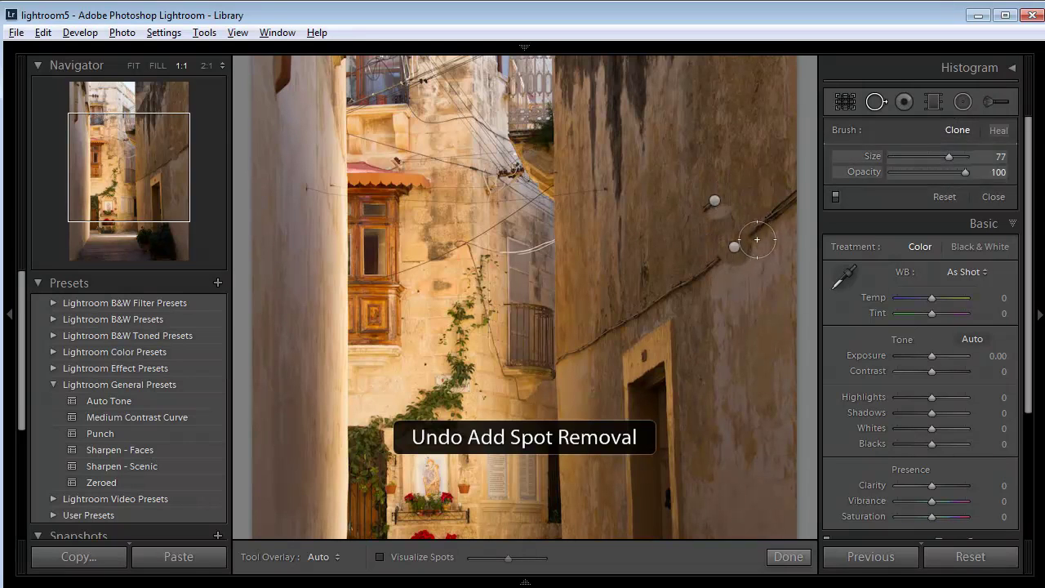
pyautogui.click(714, 265)
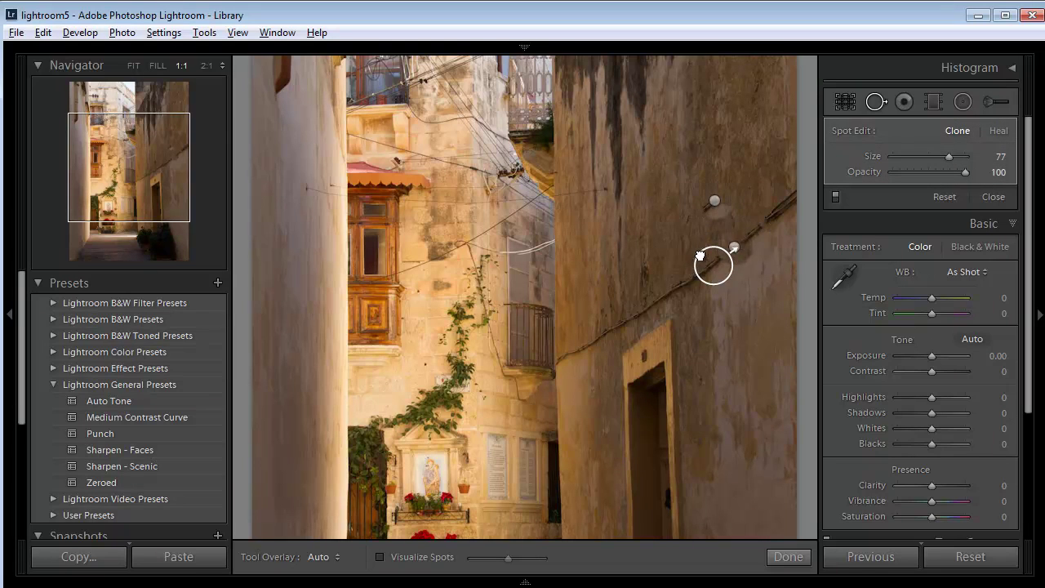
pyautogui.moveTo(723, 273); pyautogui.dragTo(753, 190)
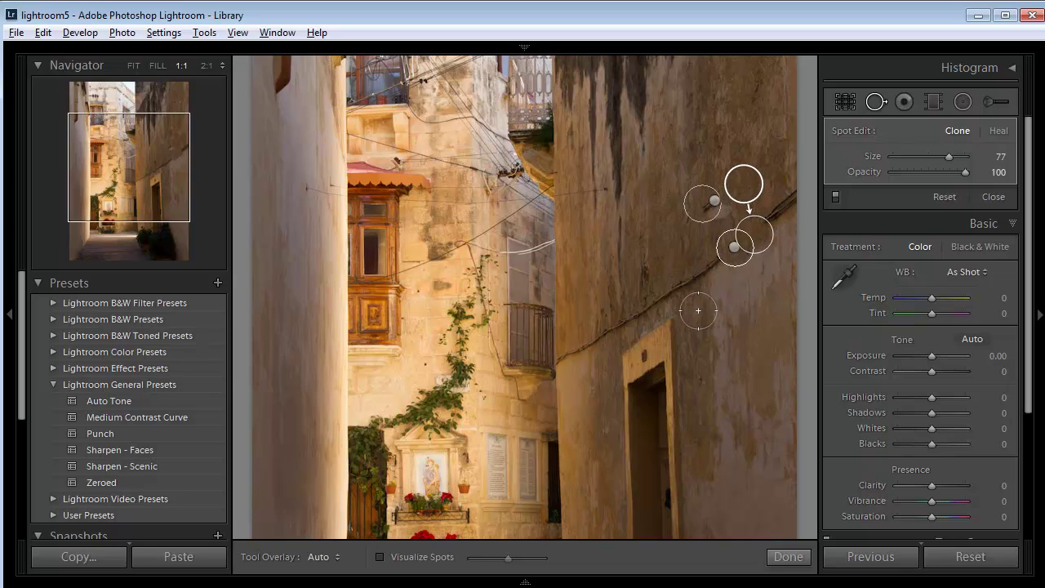
pyautogui.click(942, 196)
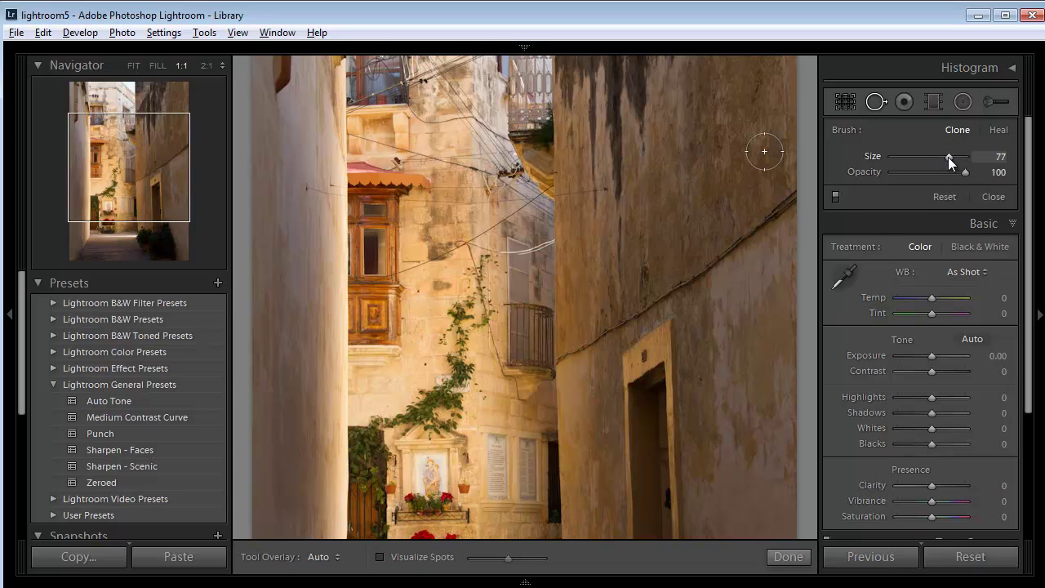
# Clone out the whole cable across the right-hand wall with one size 76 brush stroke, sampling the wall just above it, and finish the spot edit.
pyautogui.moveTo(950, 156)
pyautogui.mouseDown()
pyautogui.moveTo(942, 162)
pyautogui.moveTo(950, 155)
pyautogui.mouseUp()
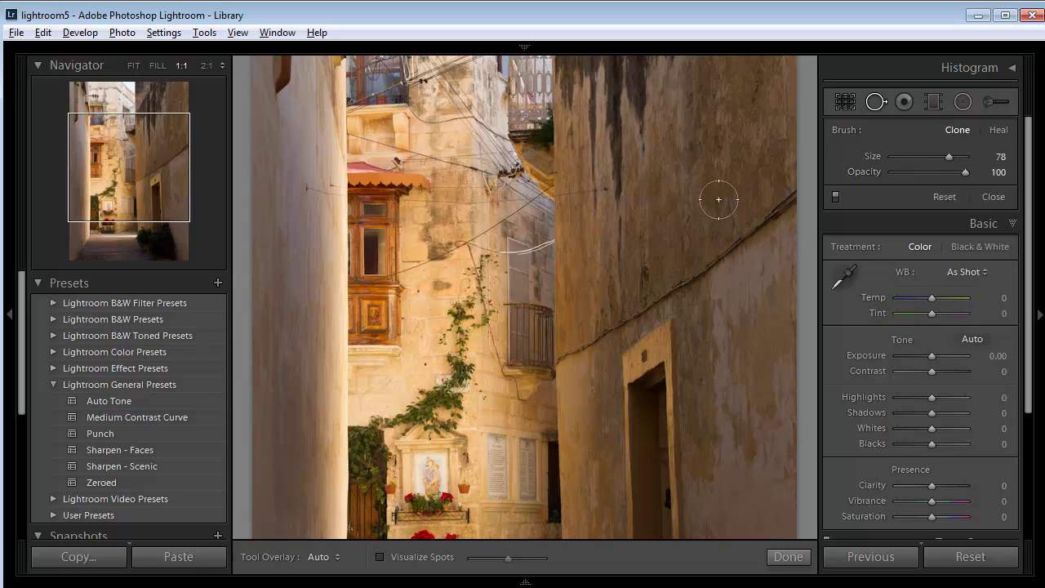
pyautogui.scroll(-1, 741, 201)
pyautogui.scroll(-1, 741, 201)
pyautogui.moveTo(796, 192); pyautogui.dragTo(570, 357)
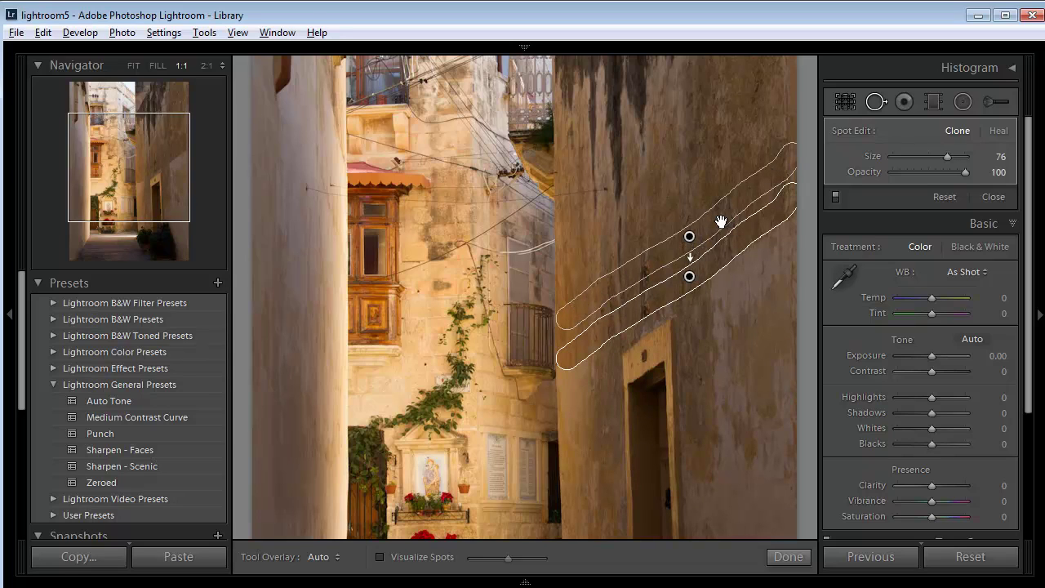
pyautogui.moveTo(711, 218); pyautogui.dragTo(717, 207)
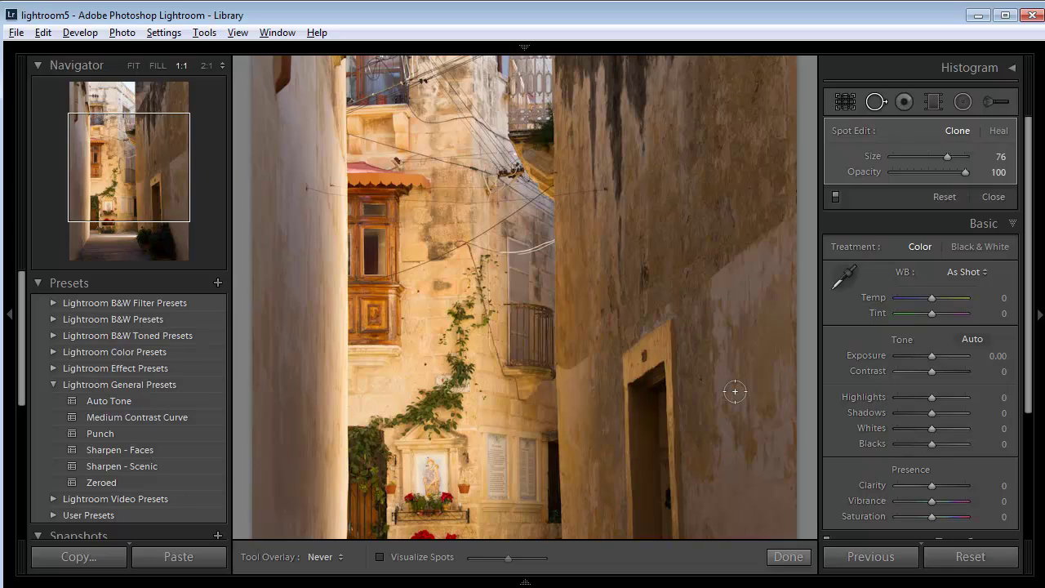
pyautogui.press('h')
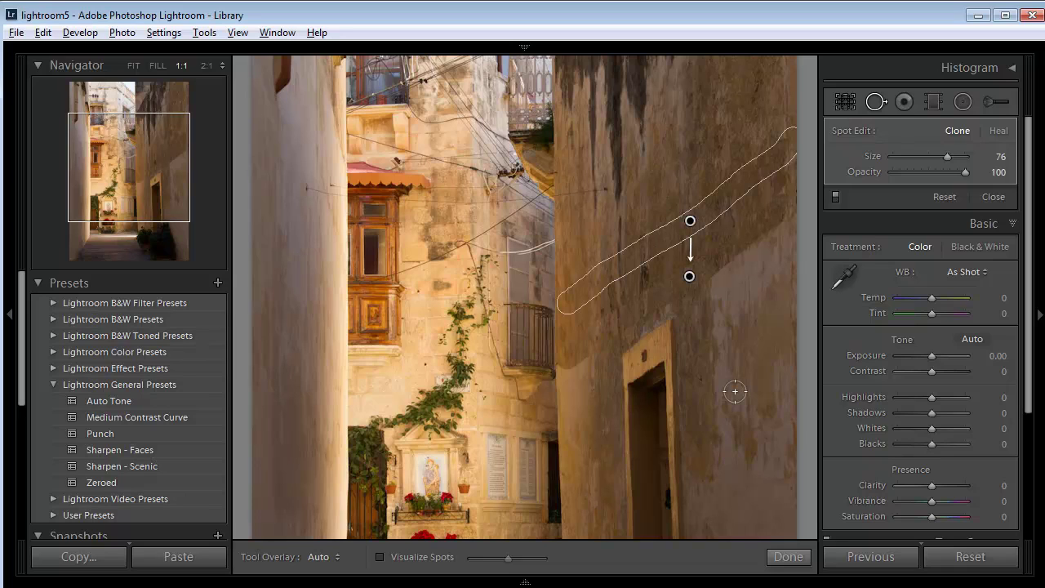
pyautogui.click(789, 558)
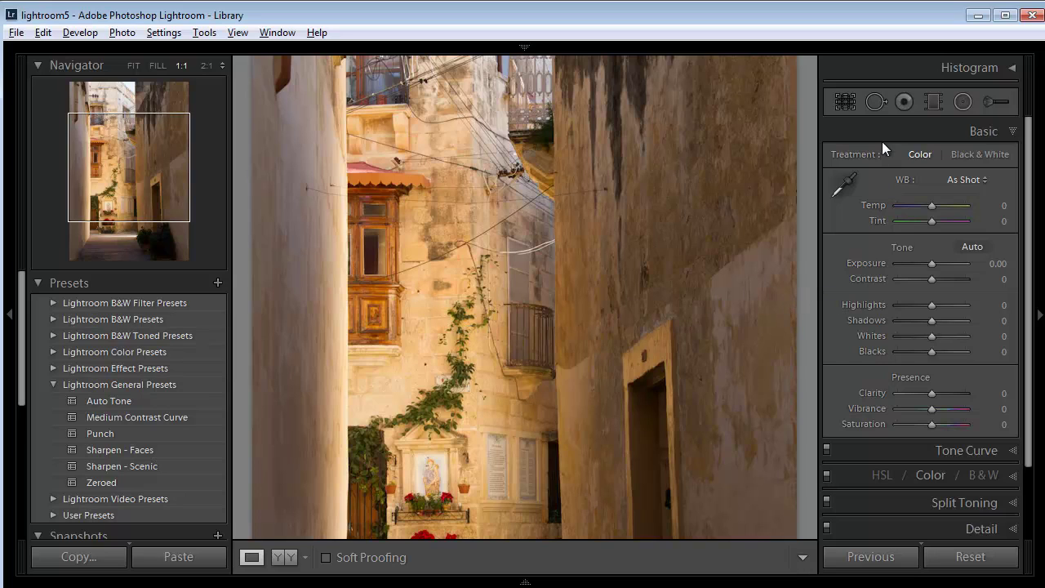
# Reactivate the Spot Removal tool in Clone mode for the lower part of the alley.
pyautogui.click(877, 101)
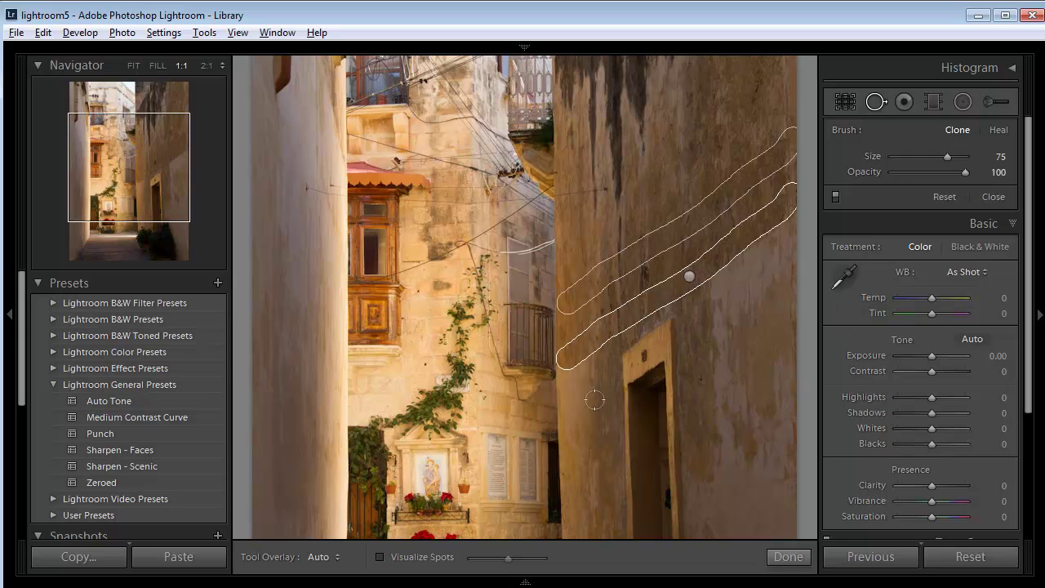
pyautogui.moveTo(580, 403); pyautogui.dragTo(613, 189)
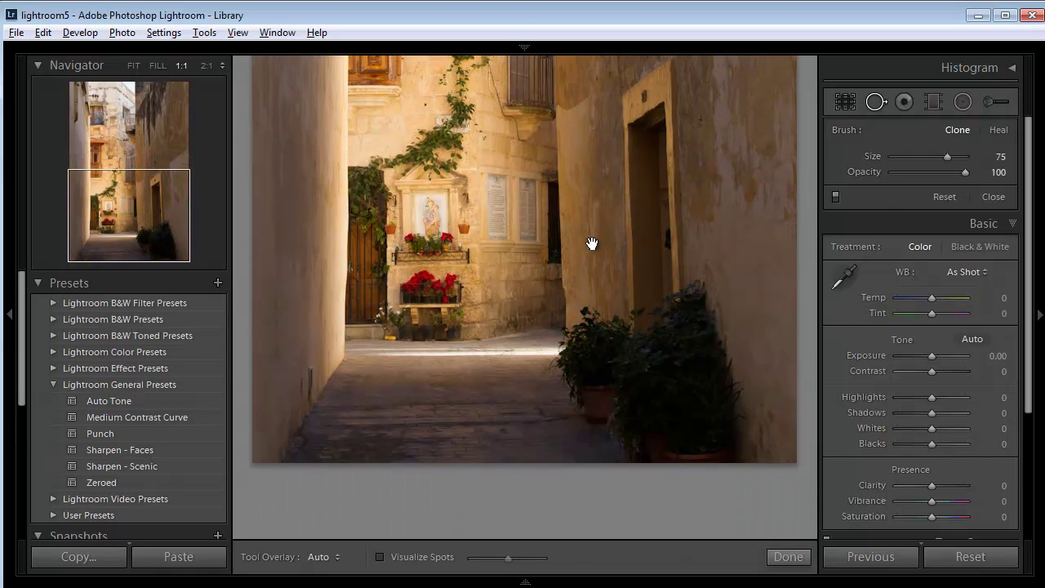
pyautogui.moveTo(575, 269); pyautogui.dragTo(576, 288)
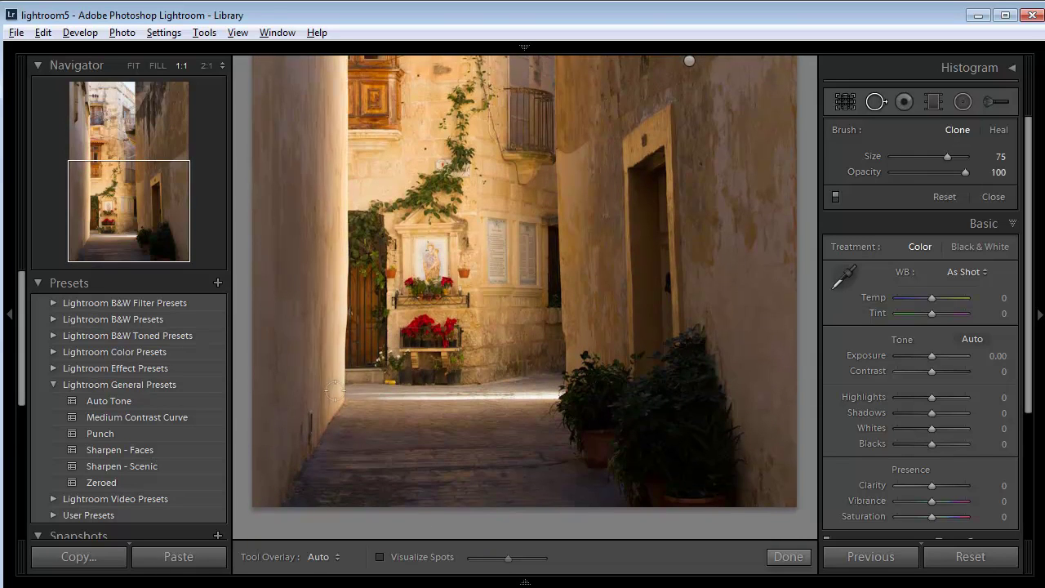
# Try to clone out the dark mark low on the left-hand wall, and delete that spot edit.
pyautogui.moveTo(307, 413); pyautogui.dragTo(304, 435)
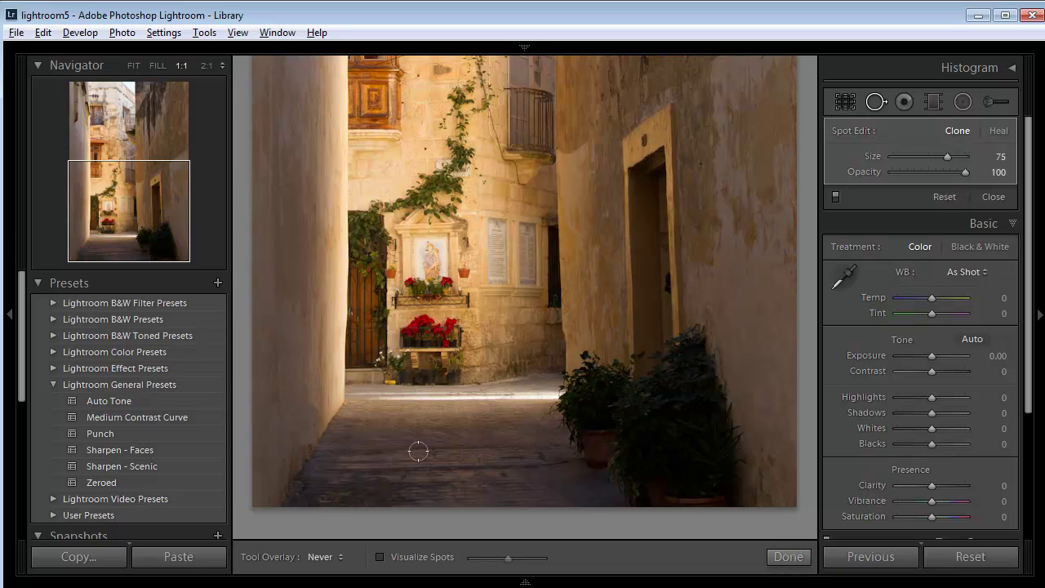
pyautogui.press('h')
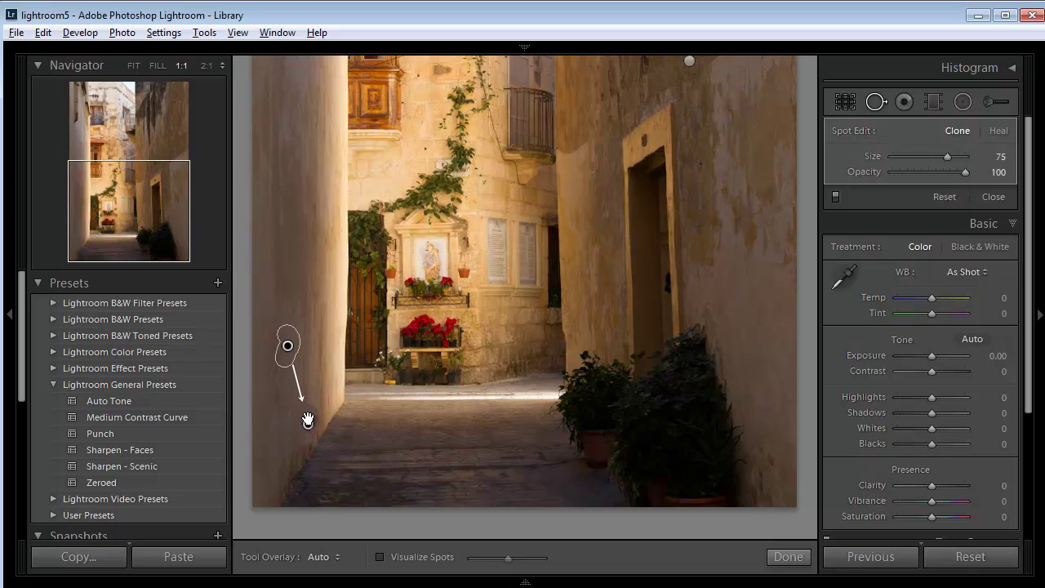
pyautogui.press('Delete')
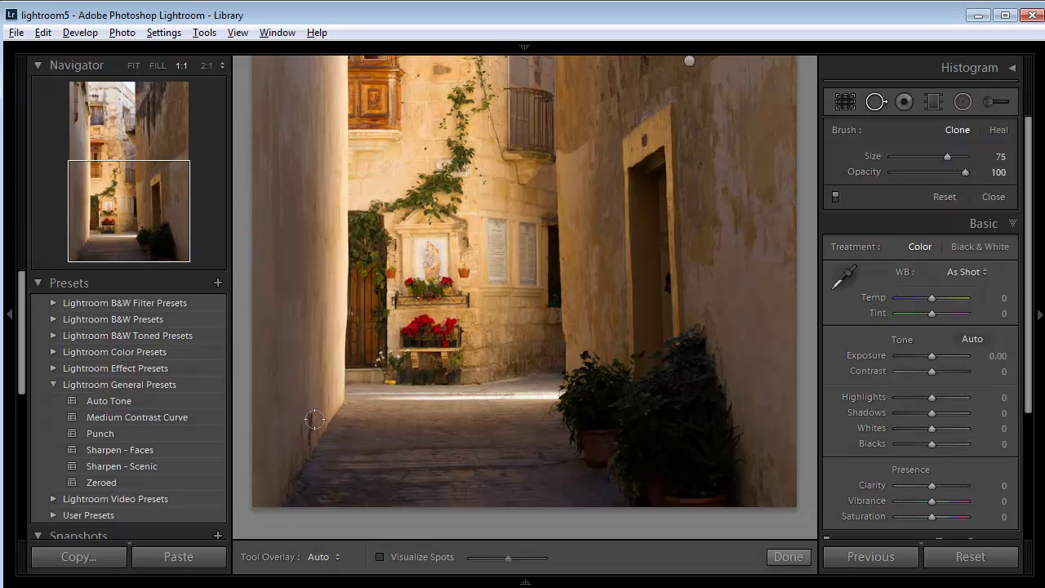
# Heal the dark mark low on the left-hand wall with a short size 75 Heal stroke, and check it with the overlay hidden and shown.
pyautogui.click(995, 131)
pyautogui.moveTo(308, 402); pyautogui.dragTo(306, 438)
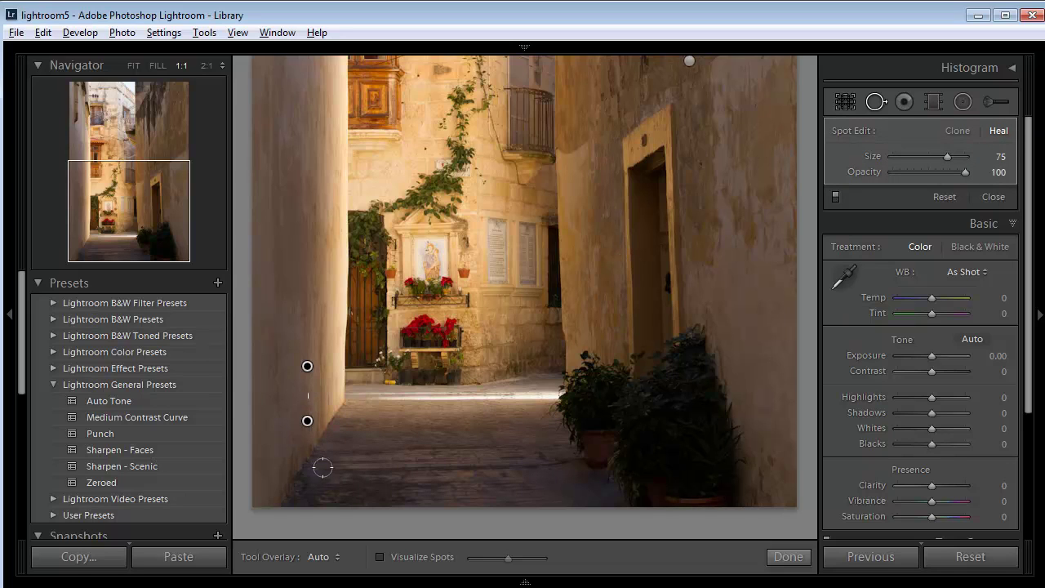
pyautogui.press('h')
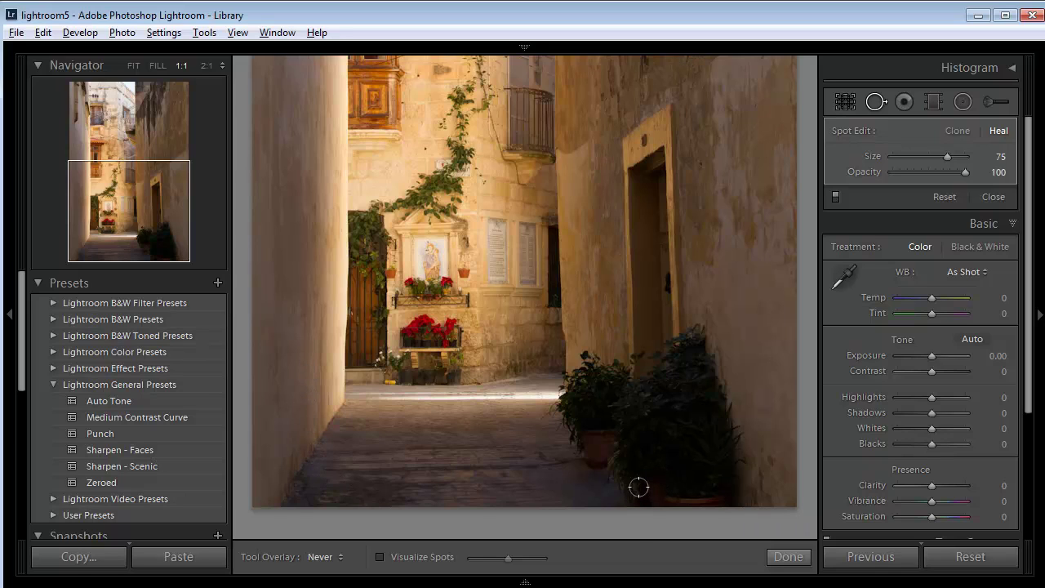
pyautogui.press('h')
pyautogui.press('h')
pyautogui.press('h')
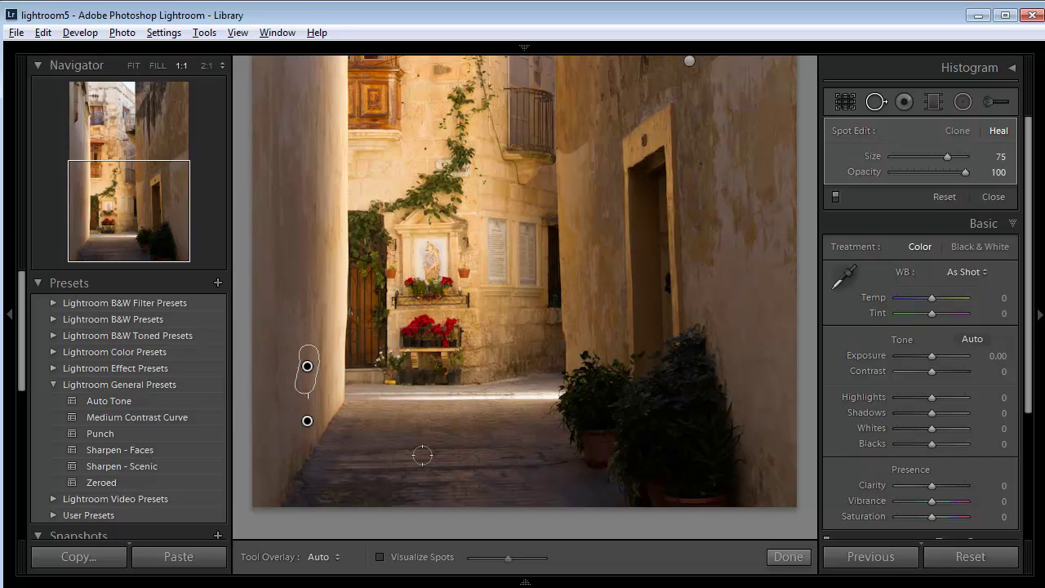
pyautogui.press('h')
pyautogui.press('h')
pyautogui.press('h')
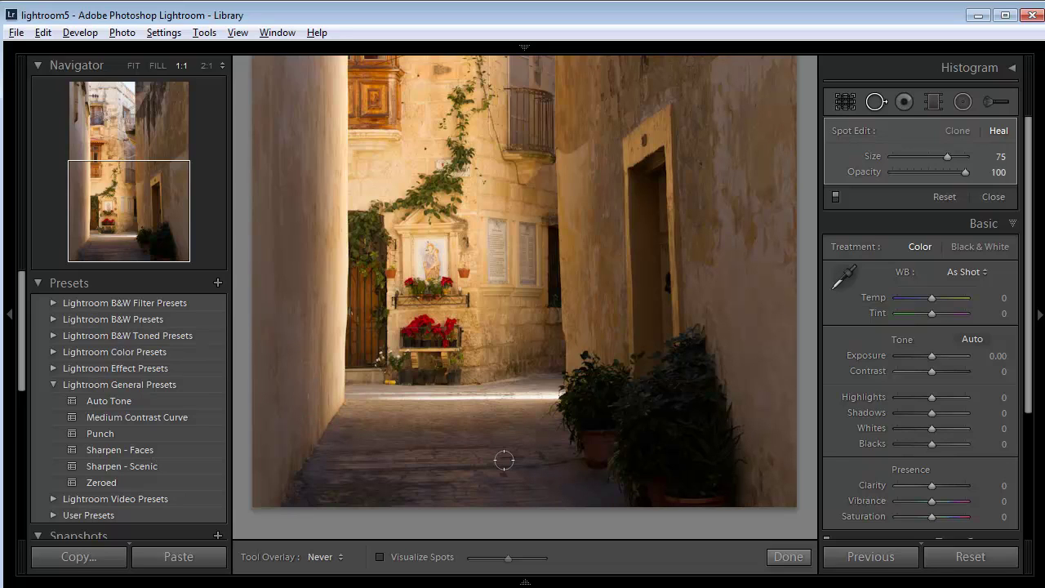
pyautogui.press('h')
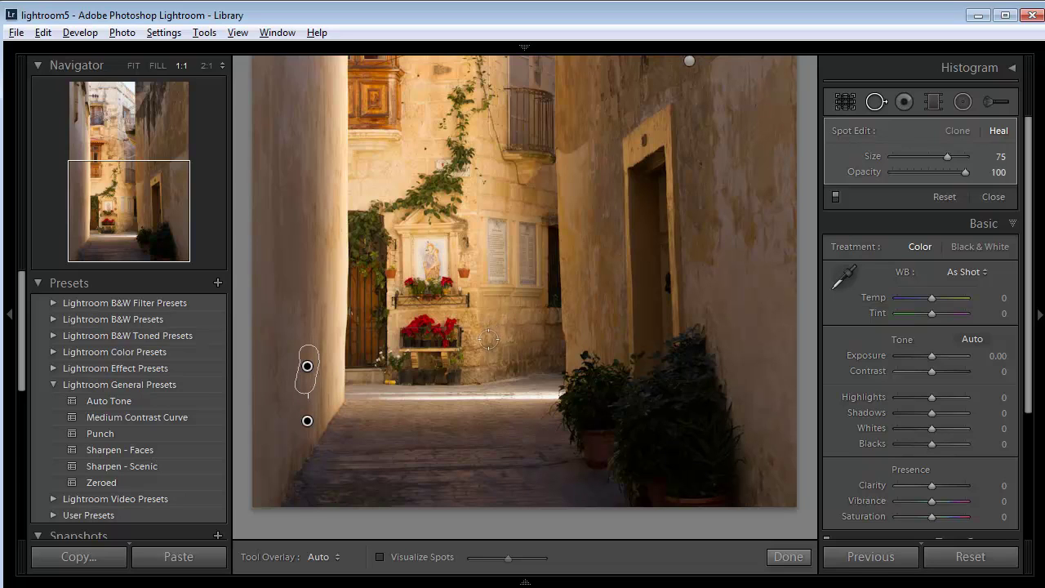
# Heal the small number plate above the doorway with a single size 75 spot, check it without the overlay, and close Spot Removal.
pyautogui.click(643, 141)
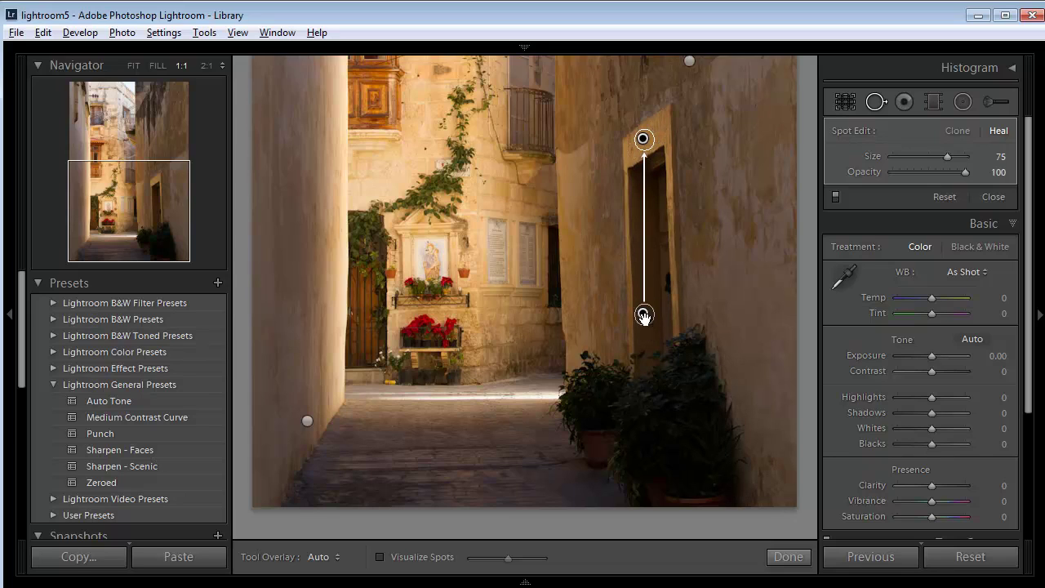
pyautogui.press('h')
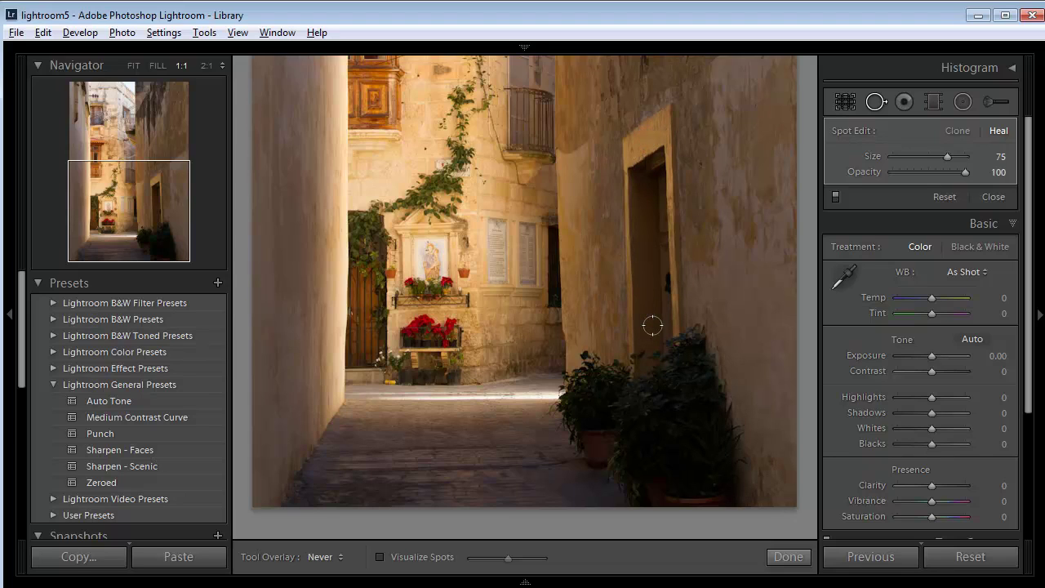
pyautogui.press('h')
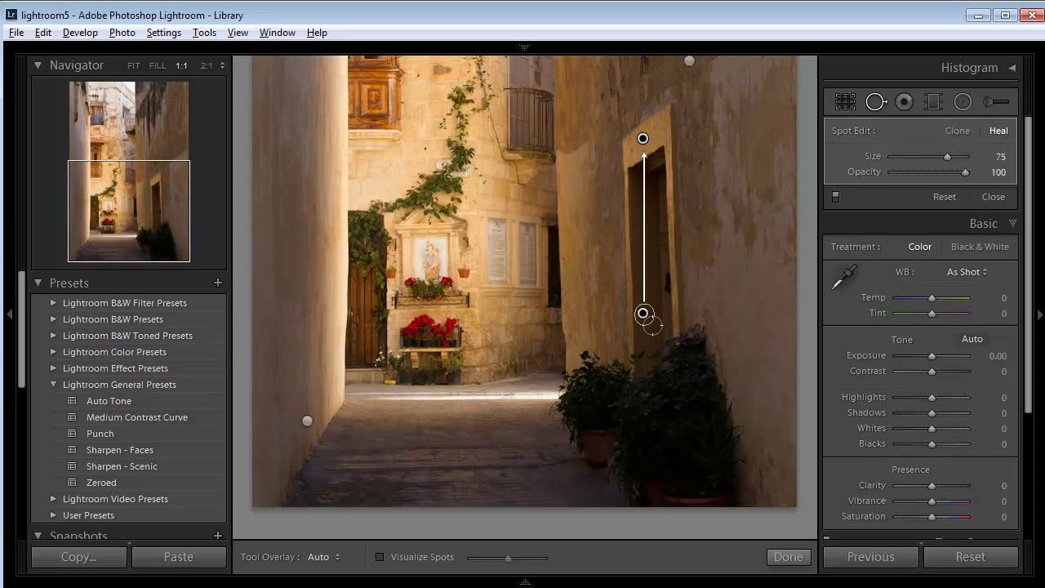
pyautogui.click(993, 197)
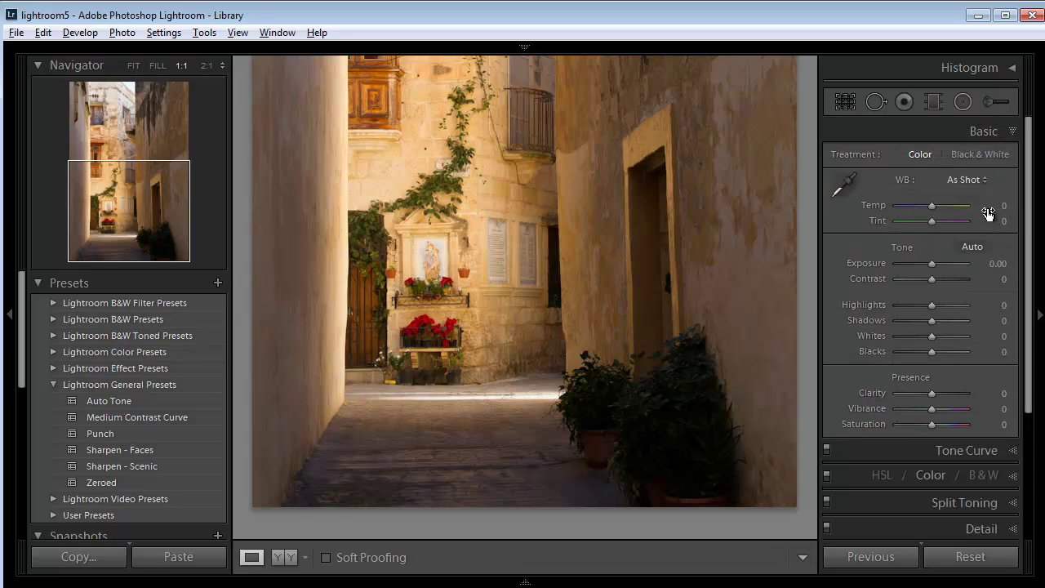